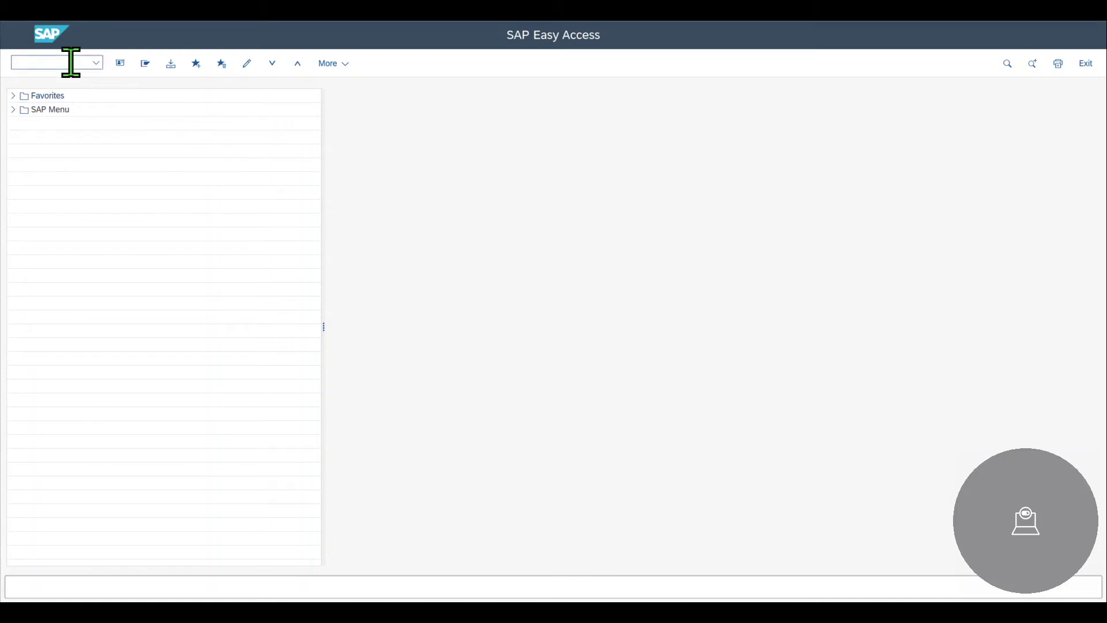
Start transaction KE51 to create a profit center in controlling area CA01
type("ke51")
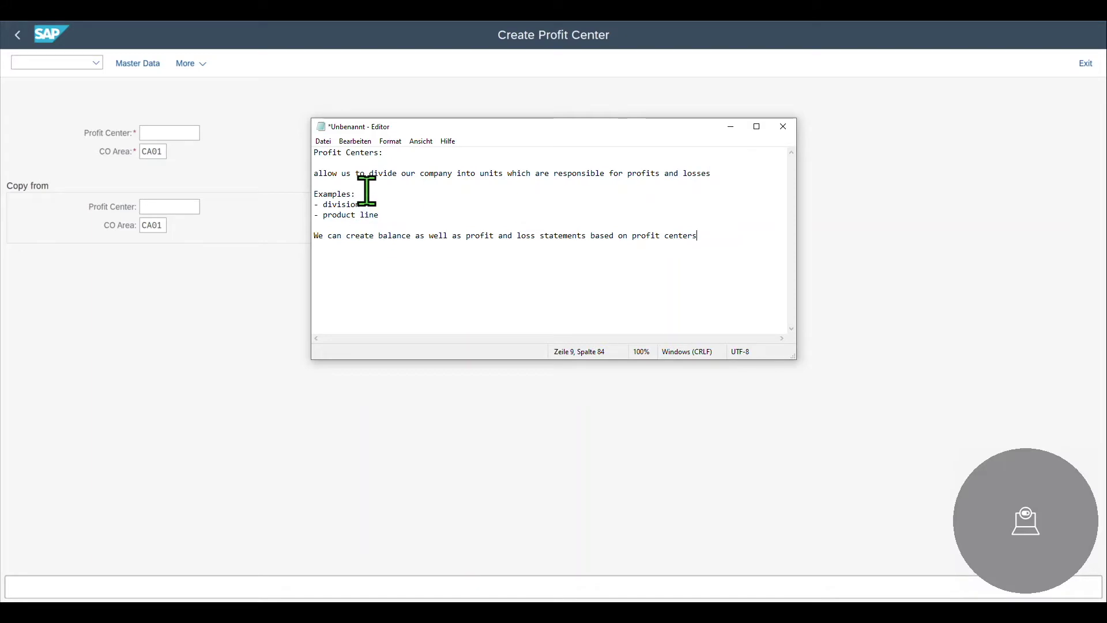
Highlight the division and product line examples in the notes, then return to the SAP form
left_click_drag(379, 203, 316, 204)
left_click_drag(384, 215, 313, 216)
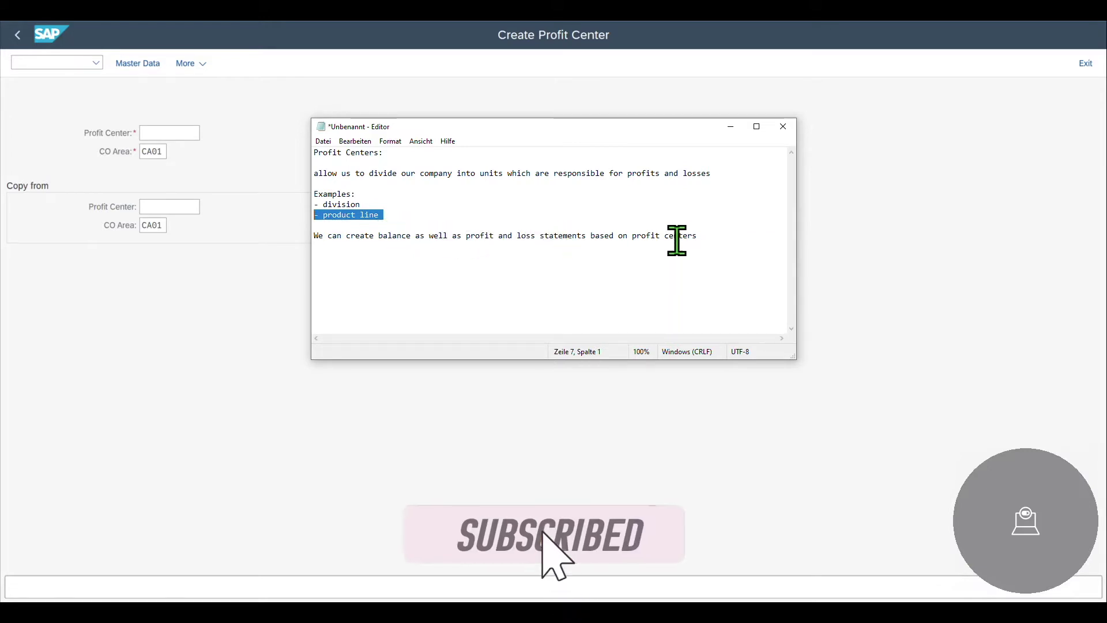
left_click(223, 313)
Enter PRODLINEA as the profit center ID, keeping controlling area CA01
left_click(167, 132)
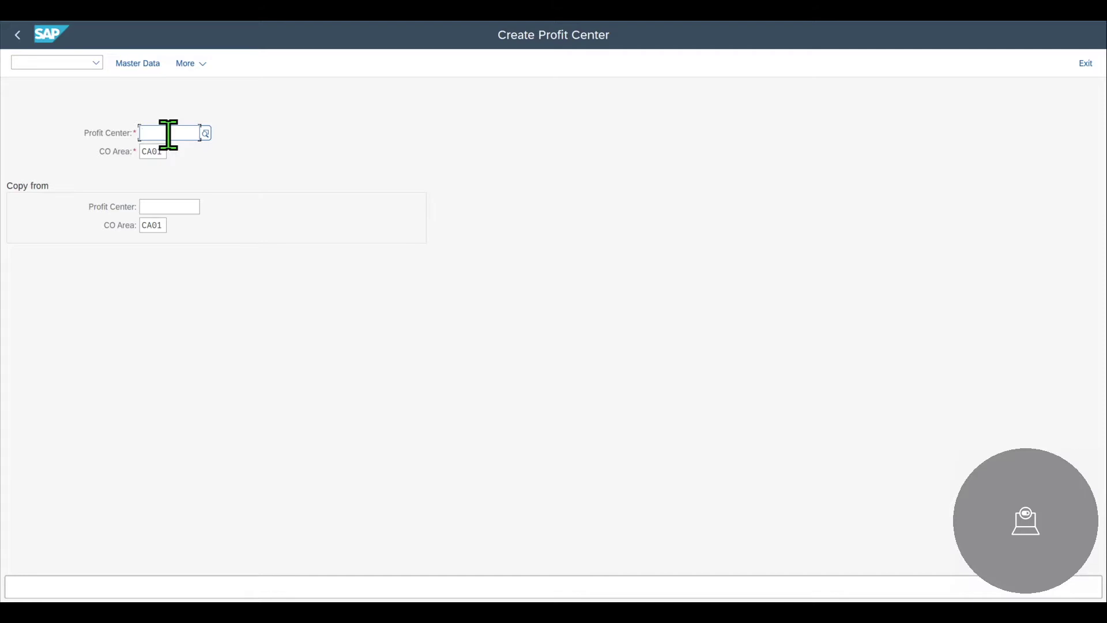
type("PRODLINEA")
double_click(145, 152)
left_click(156, 152)
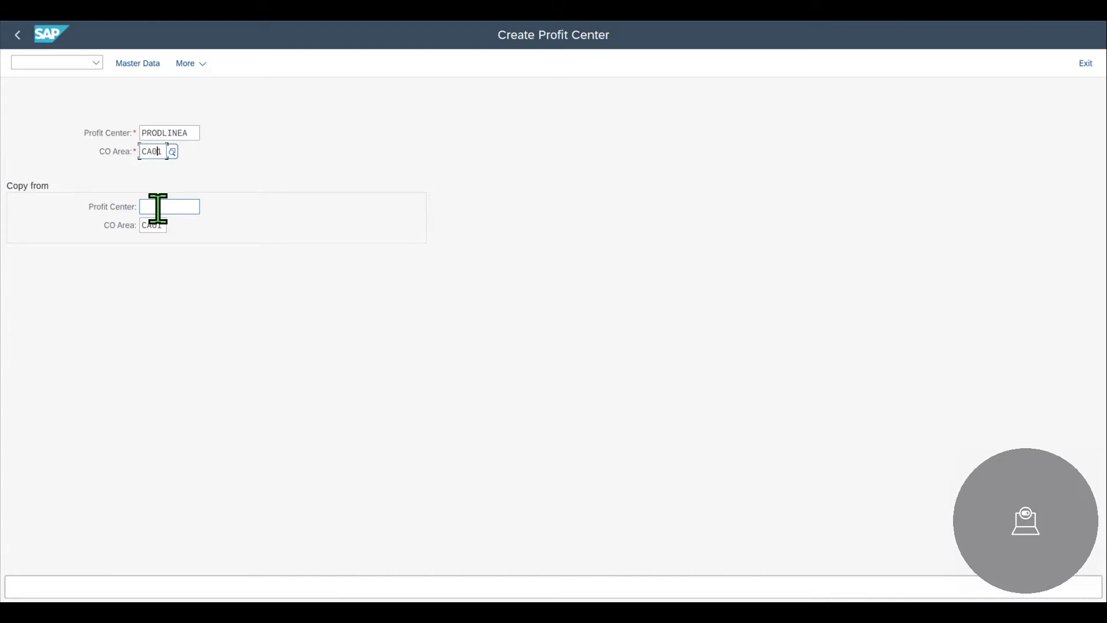
Open PRODLINEA's master data and note its ID and Inactive: Create status
left_click(141, 64)
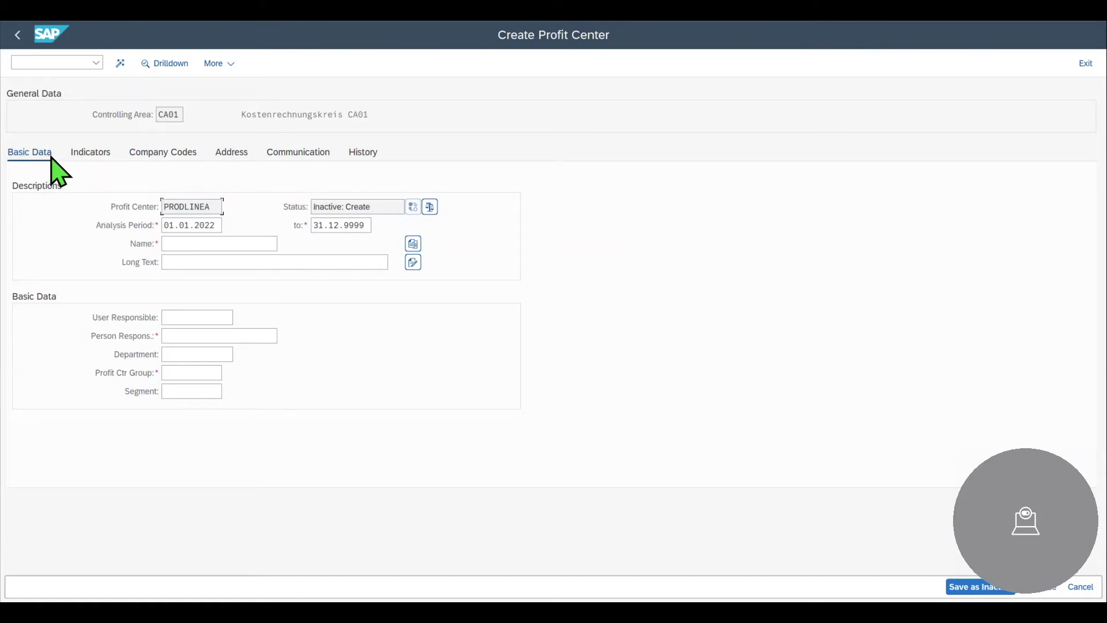
left_click(218, 207)
left_click_drag(218, 208, 144, 207)
left_click_drag(383, 208, 351, 213)
Change the analysis period end date from 31.12.9999 to 01.01.2024
left_click(211, 226)
left_click_drag(367, 224, 306, 242)
left_click(346, 226)
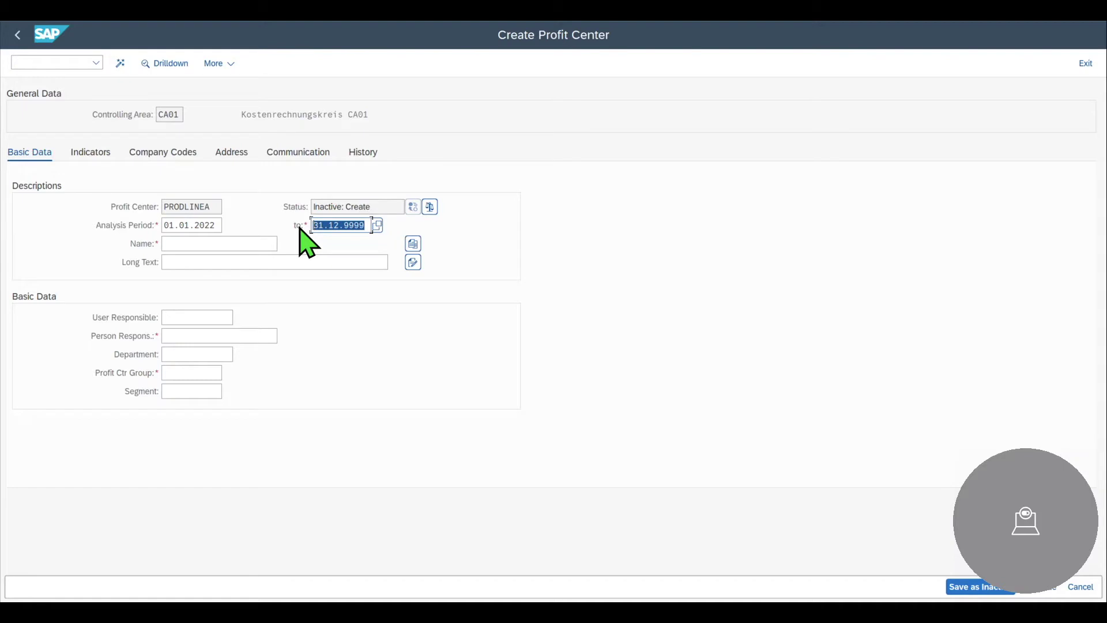
type("01.01.2024")
left_click(197, 242)
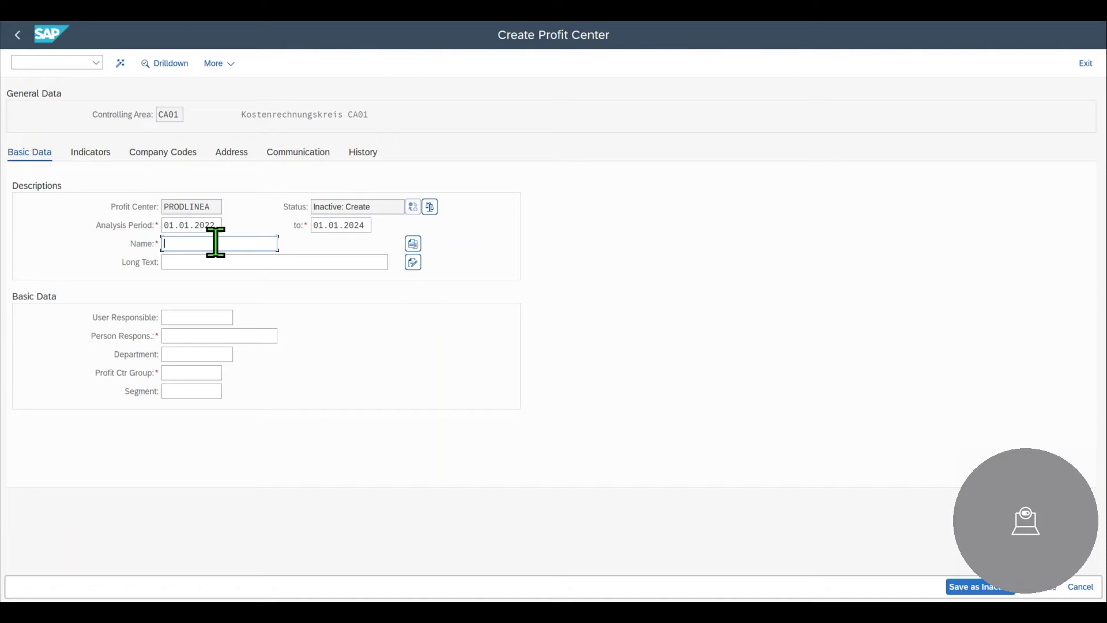
Name the profit center 'Product Line 1' and enter the responsible person's name
type("Product Line 1")
left_click(210, 260)
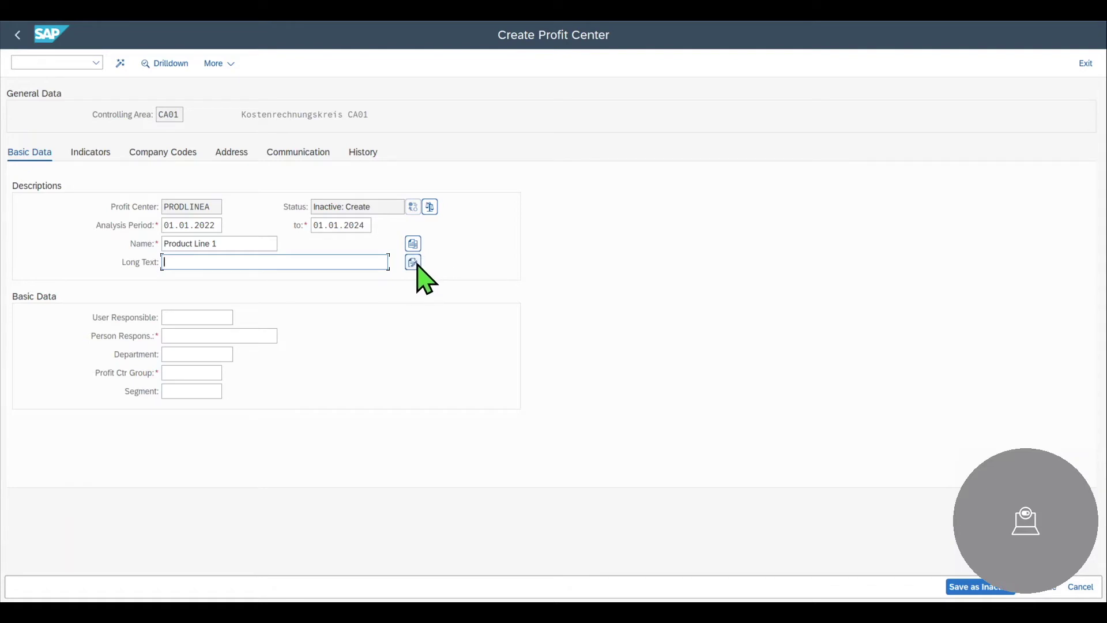
left_click(194, 317)
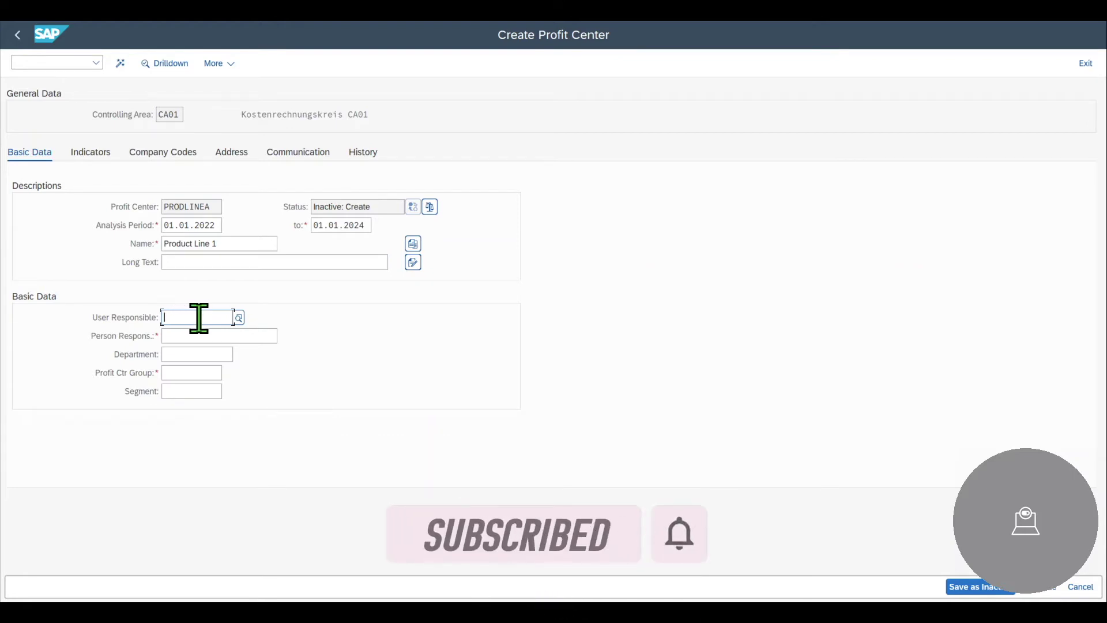
left_click(186, 337)
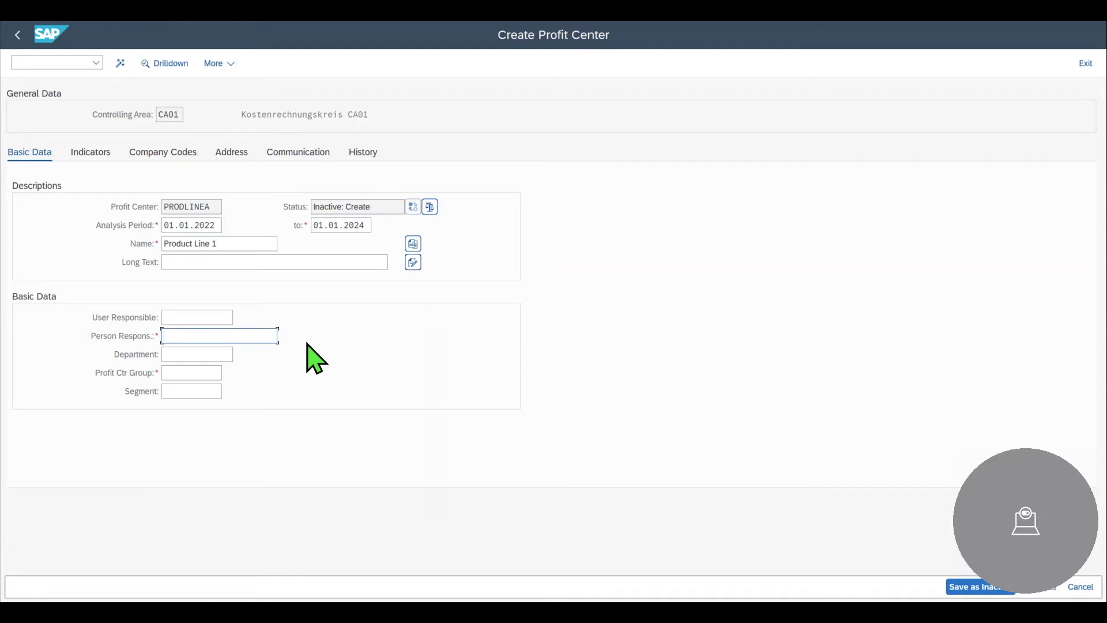
type("John Doe")
left_click(207, 350)
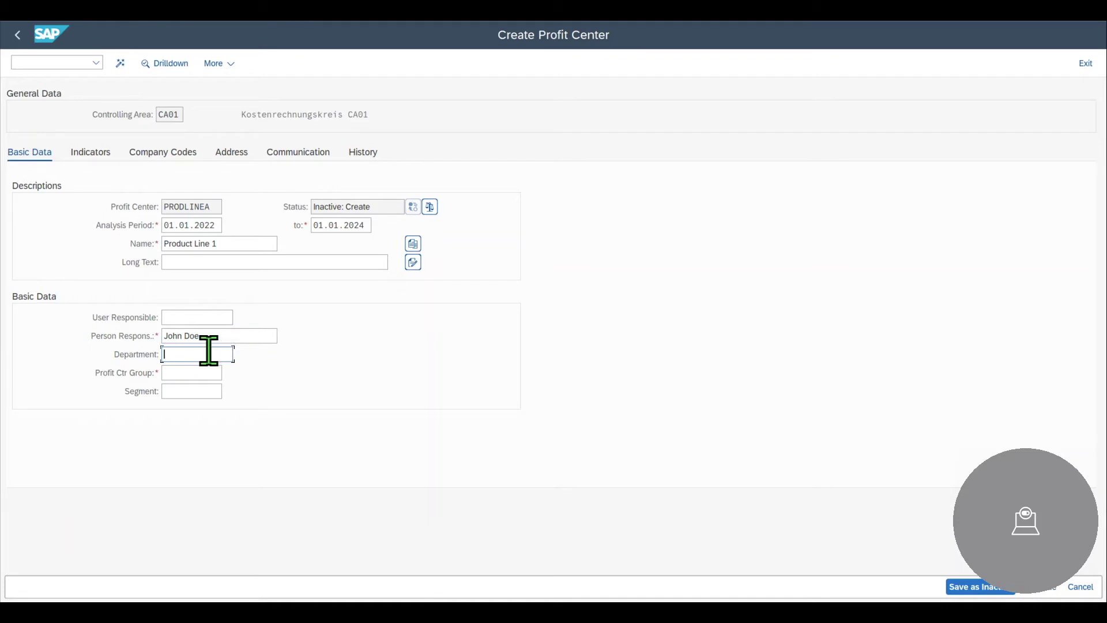
left_click(188, 372)
Assign profit center group PCA01 from the value help list
left_click(227, 373)
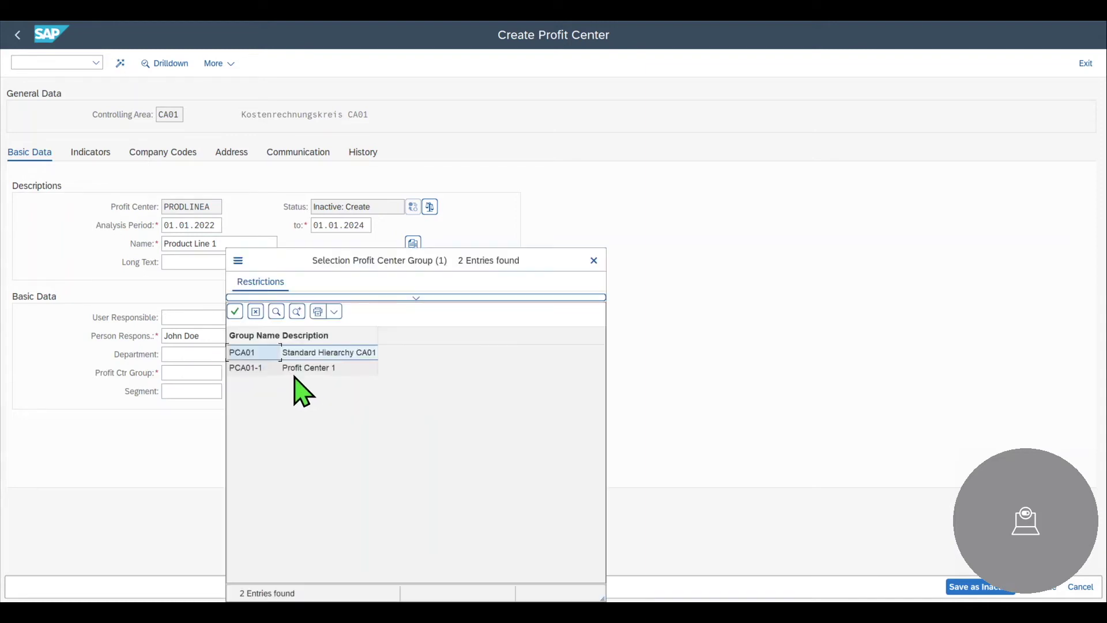
left_click(267, 352)
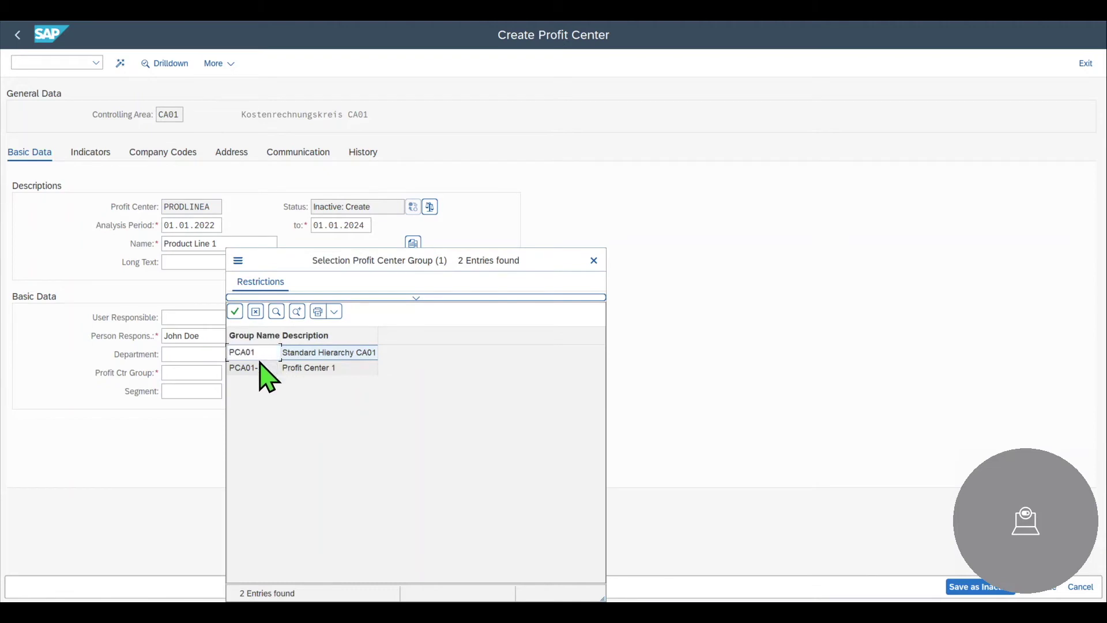
left_click(260, 365)
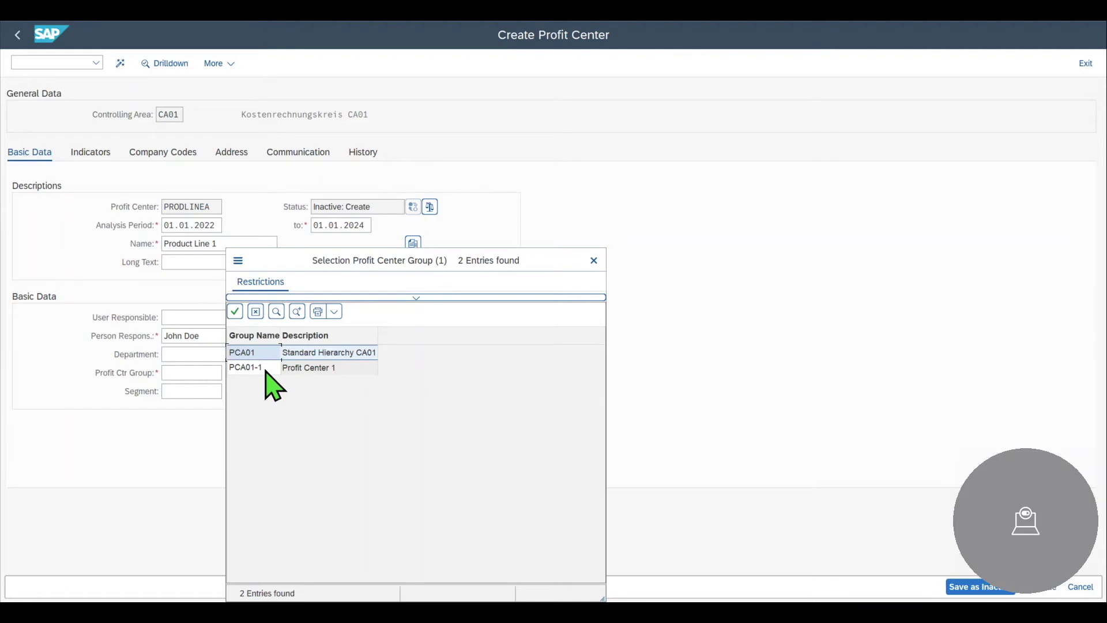
left_click(265, 354)
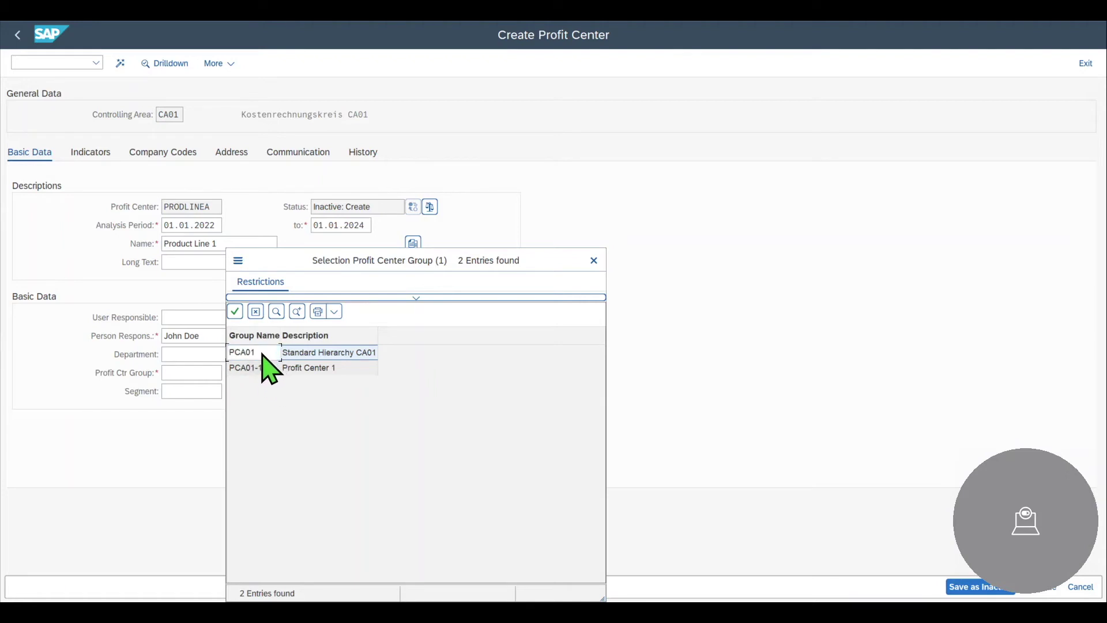
double_click(256, 353)
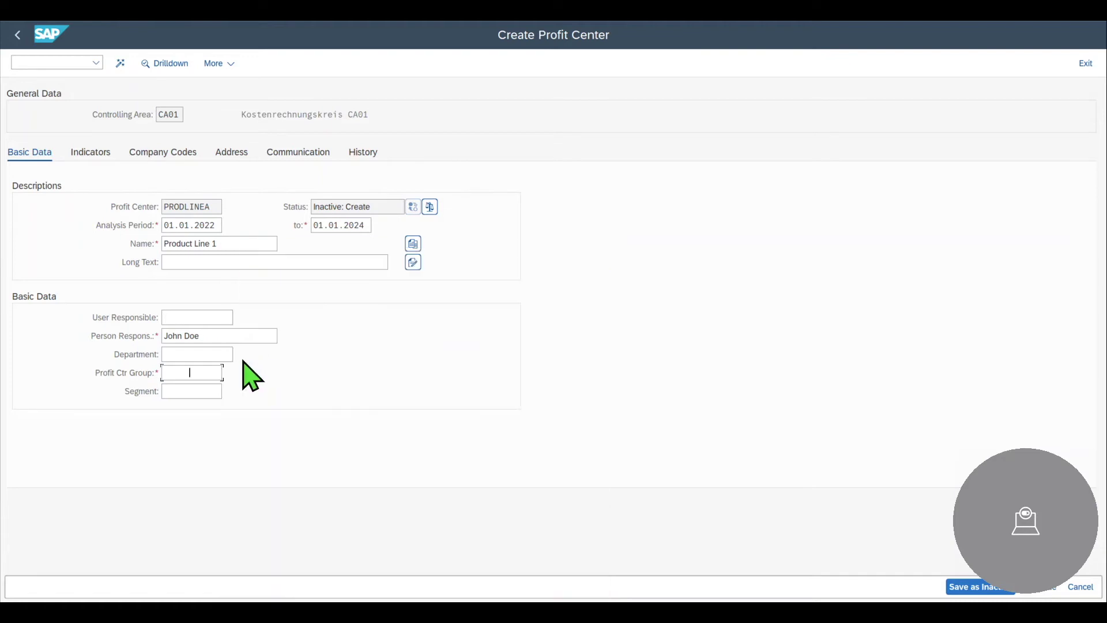
left_click(205, 389)
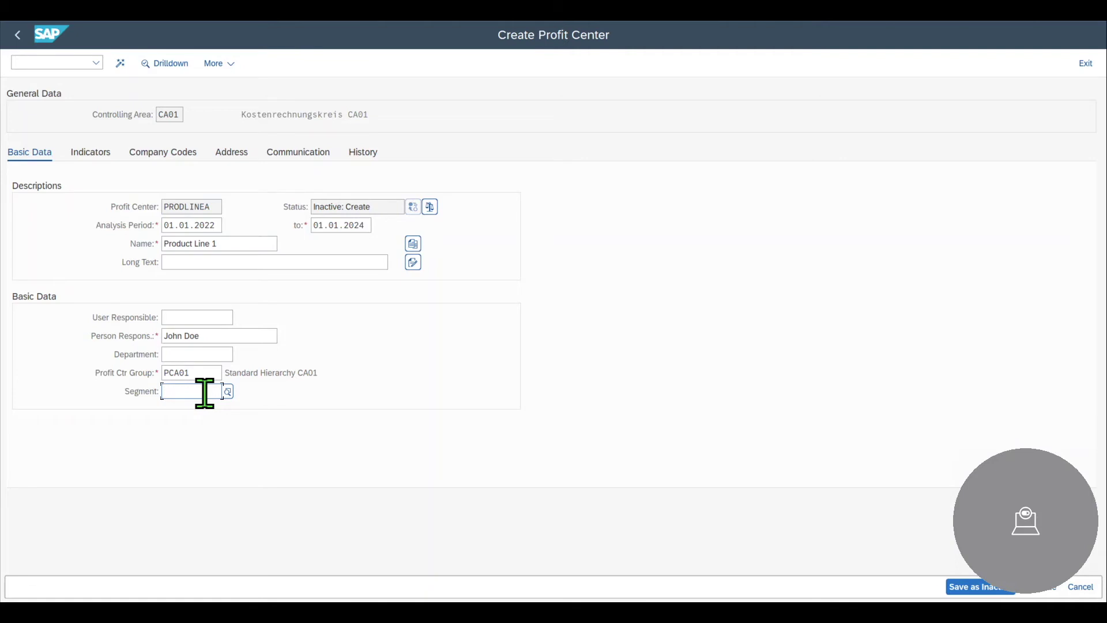
Place the cursor in PRODLINEA's Segment field
left_click(189, 393)
left_click(92, 154)
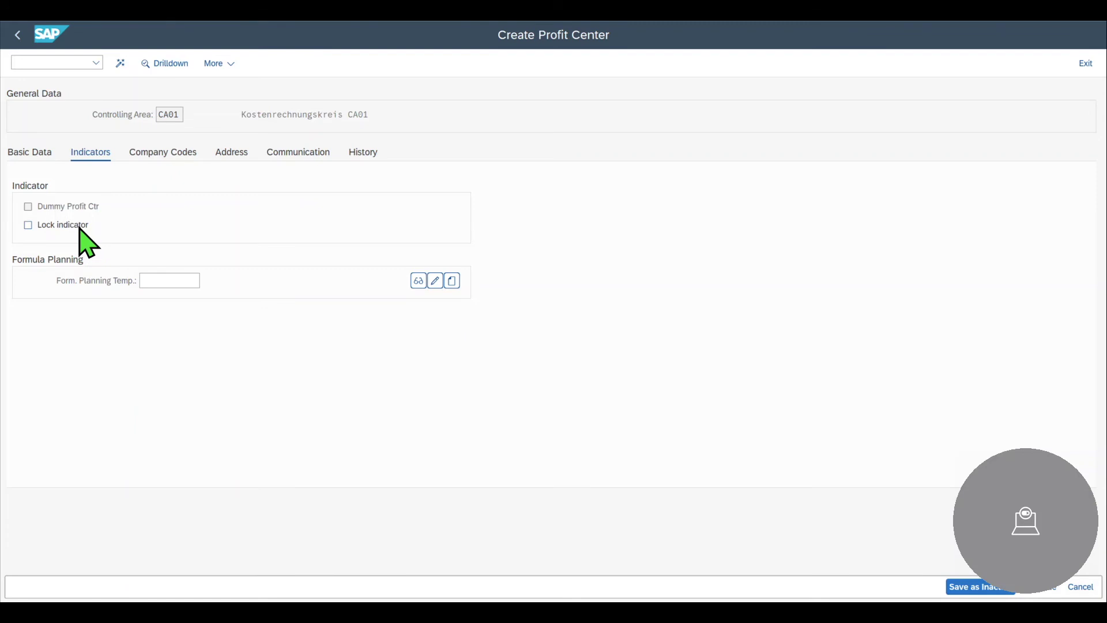
left_click(169, 281)
Review the CA01 company code assignment and the blank Address and Communication data
left_click(154, 158)
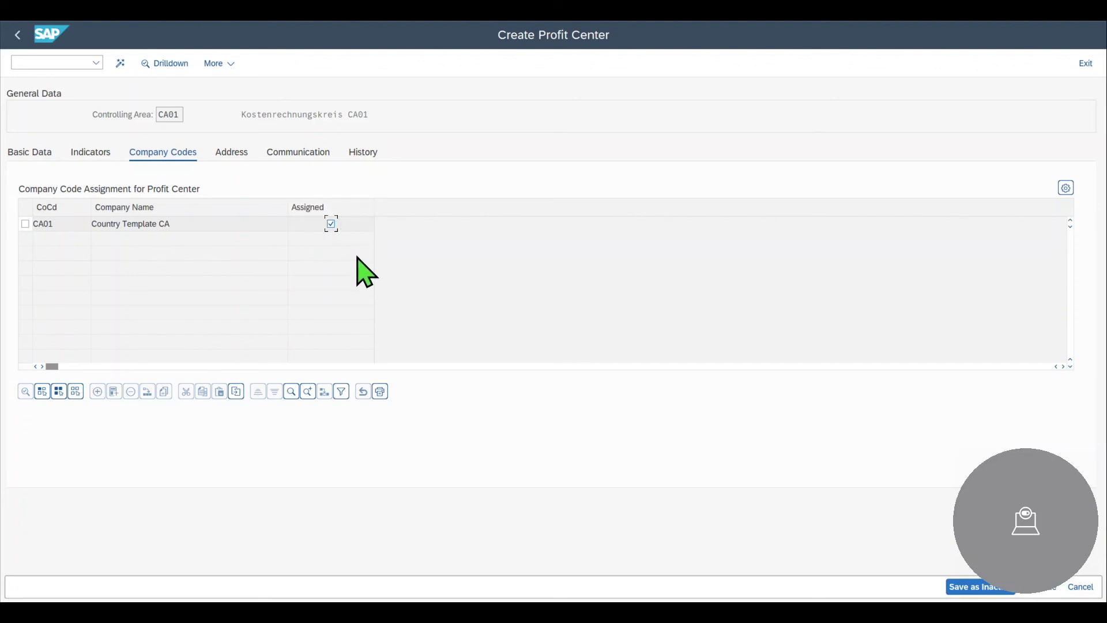
left_click(230, 153)
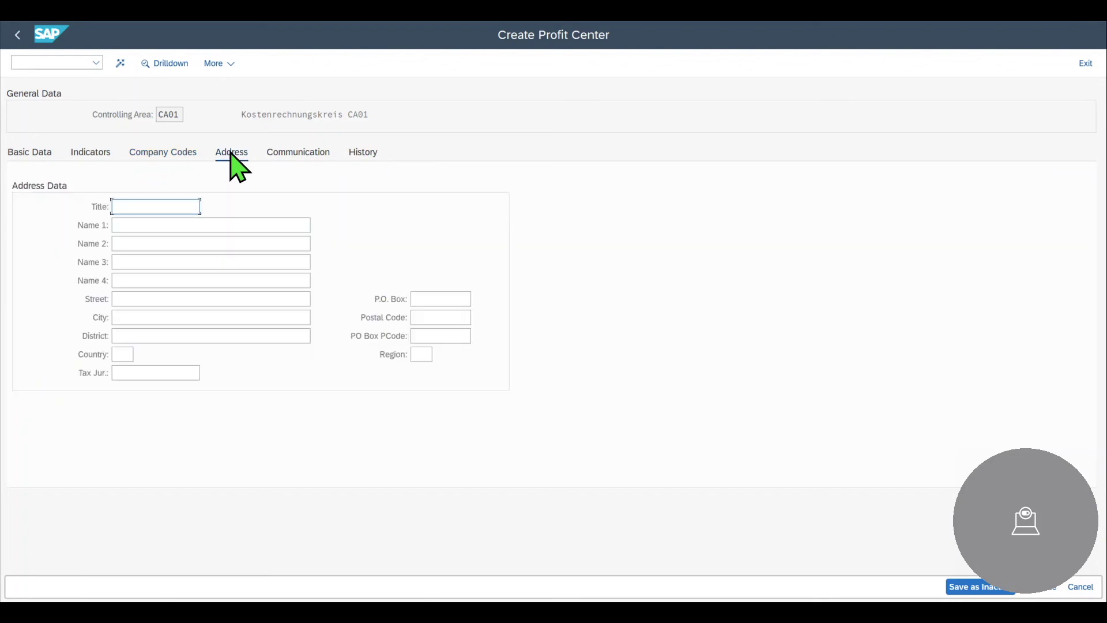
left_click(287, 153)
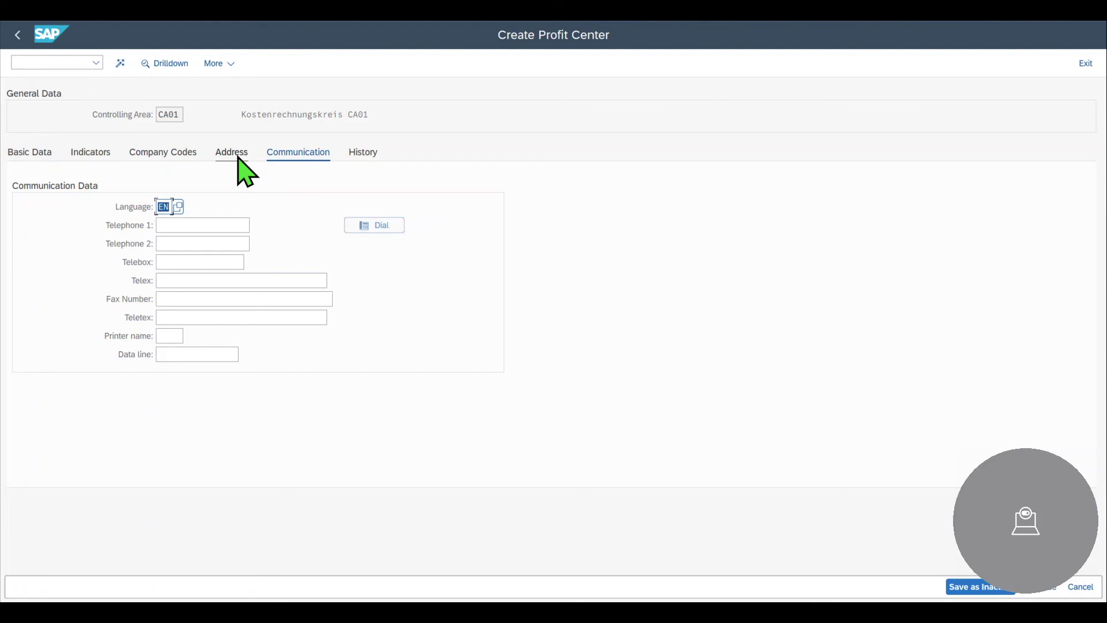
left_click(162, 152)
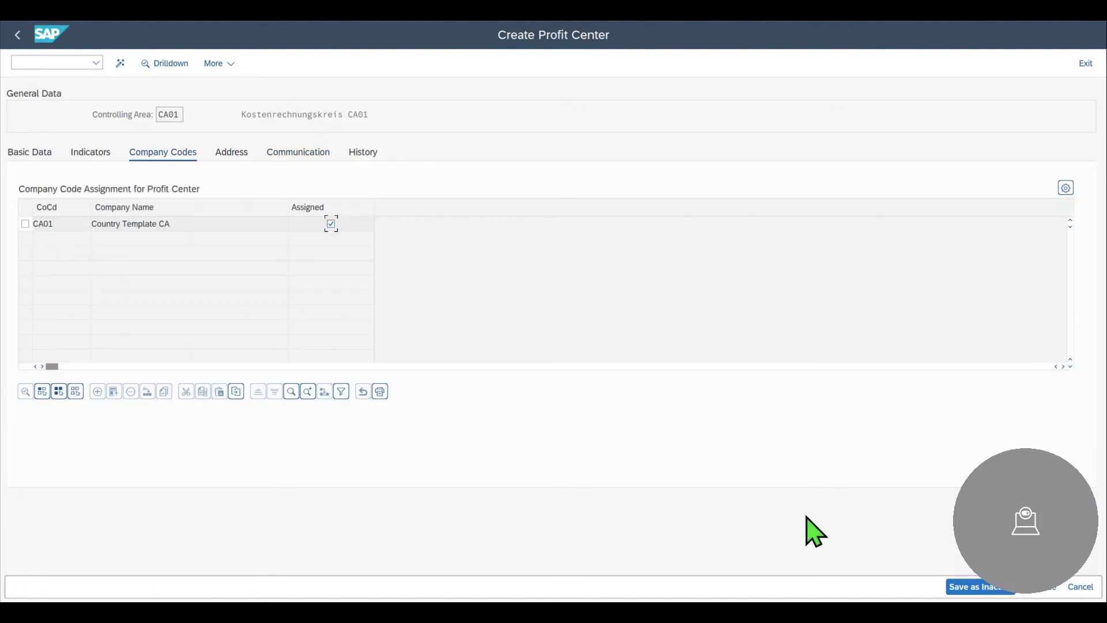
Save PRODLINEA as inactive and acknowledge the information message
left_click(954, 586)
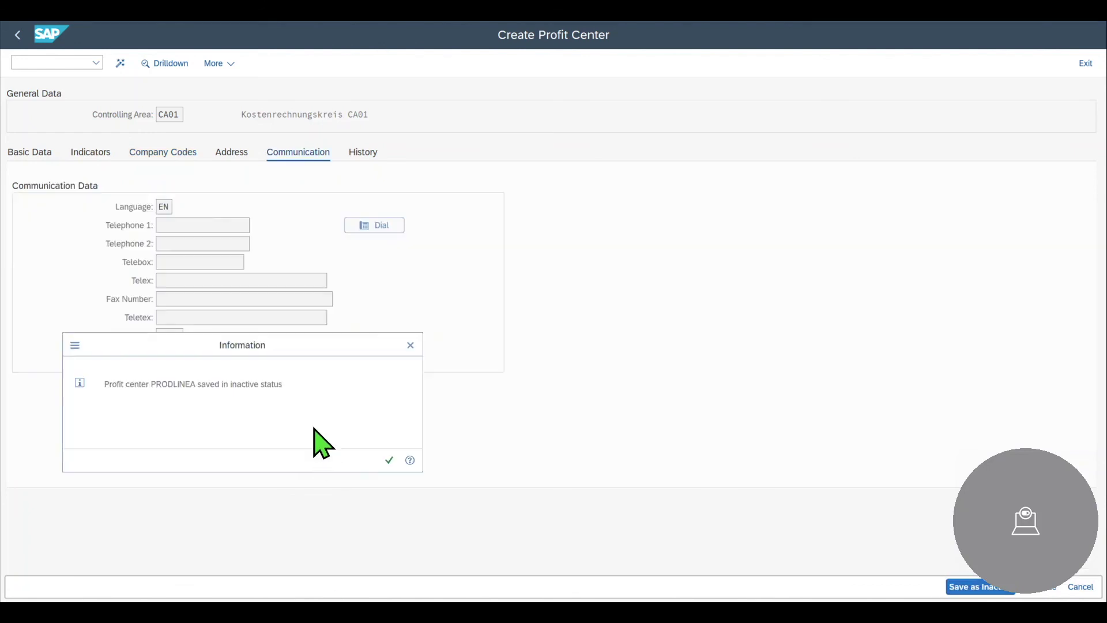
left_click_drag(136, 386, 271, 386)
left_click(271, 385)
left_click(390, 459)
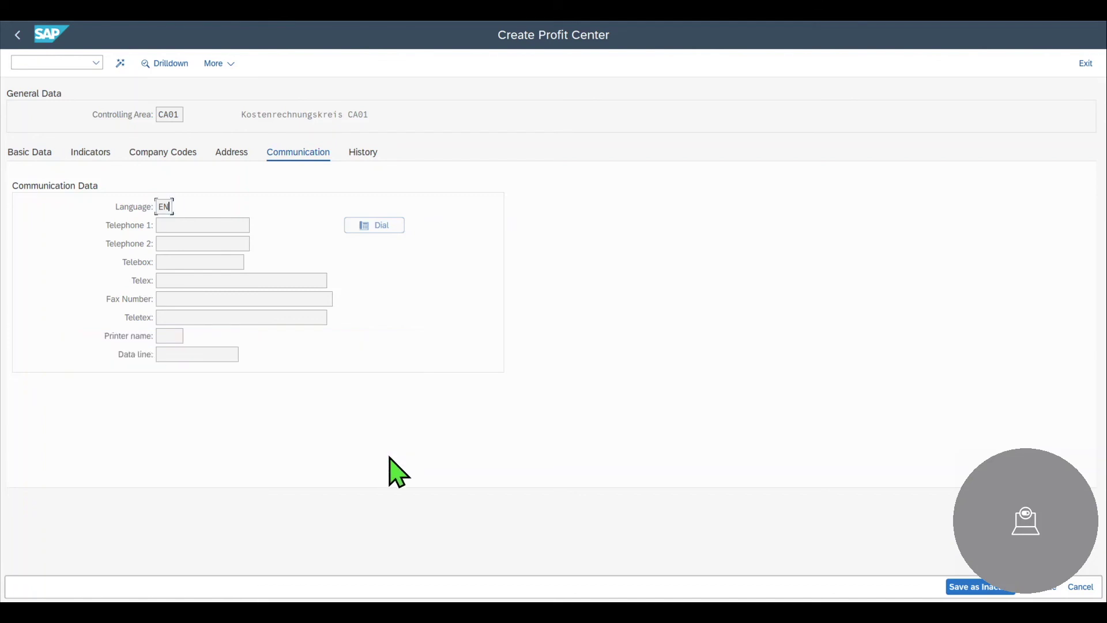
Activate PRODLINEA so the status bar reports the profit center created
left_click(121, 63)
left_click(179, 206)
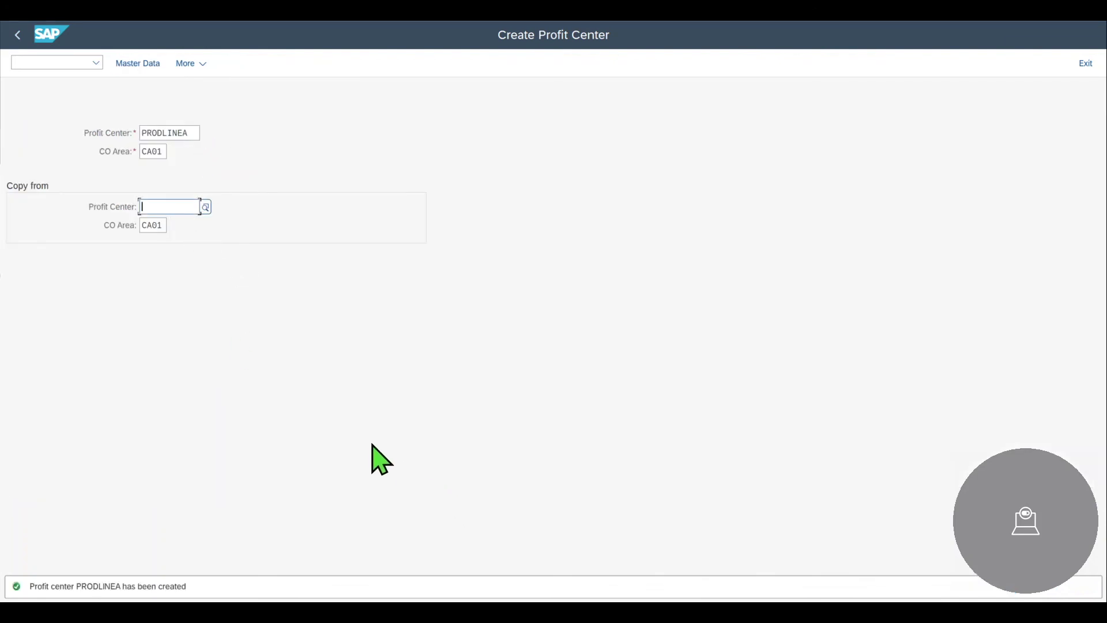
left_click(51, 62)
Run /NKE53 to display PRODLINEA and confirm its Active status
type("/NKE53")
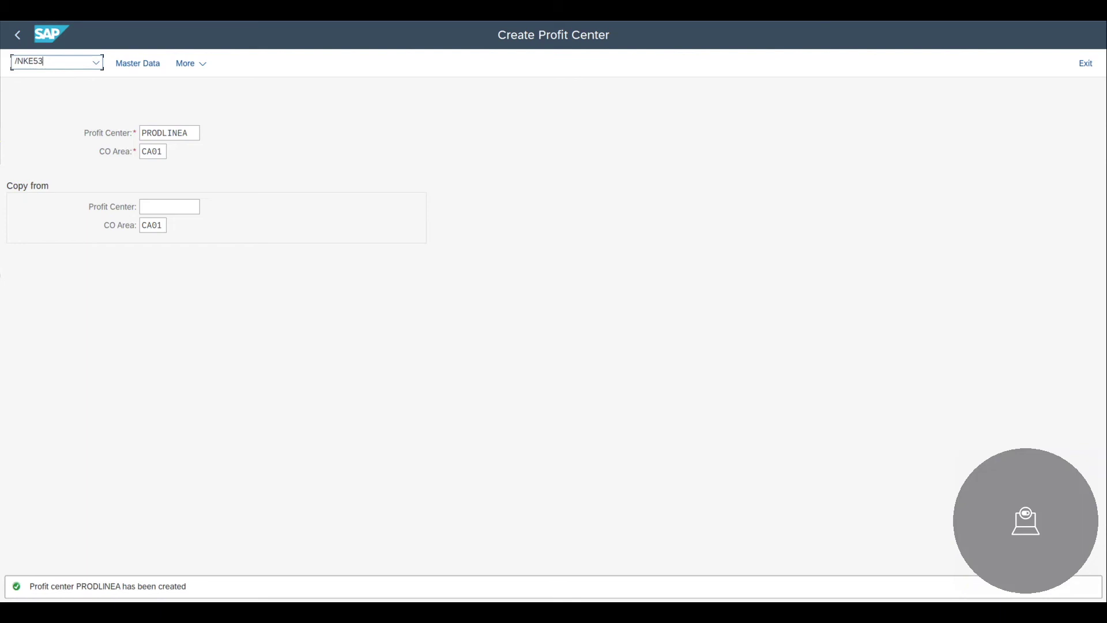
key("Return")
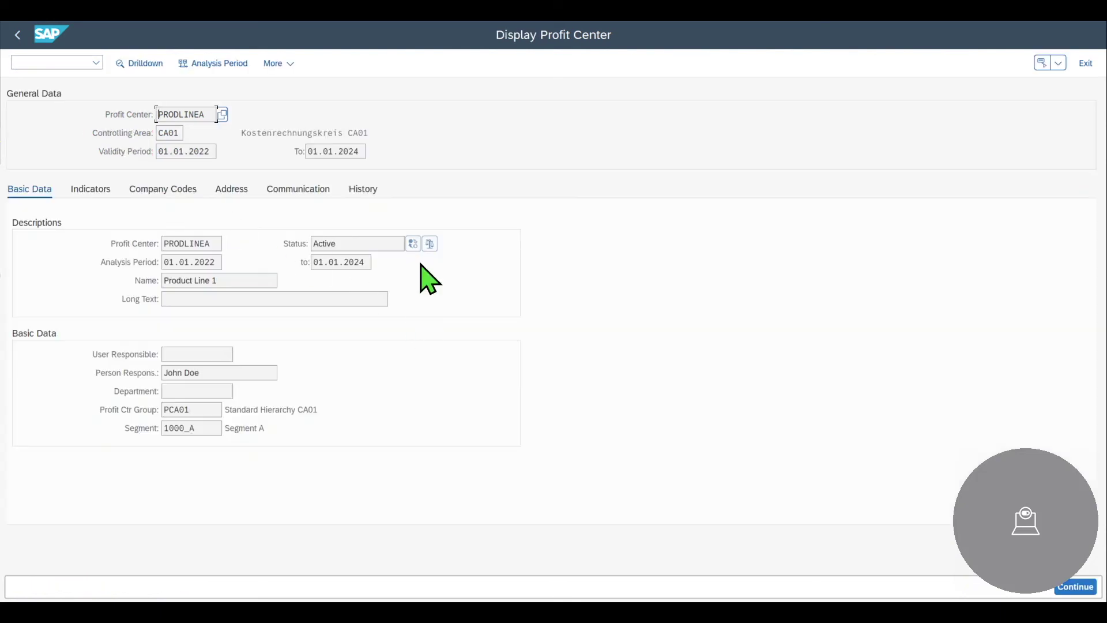